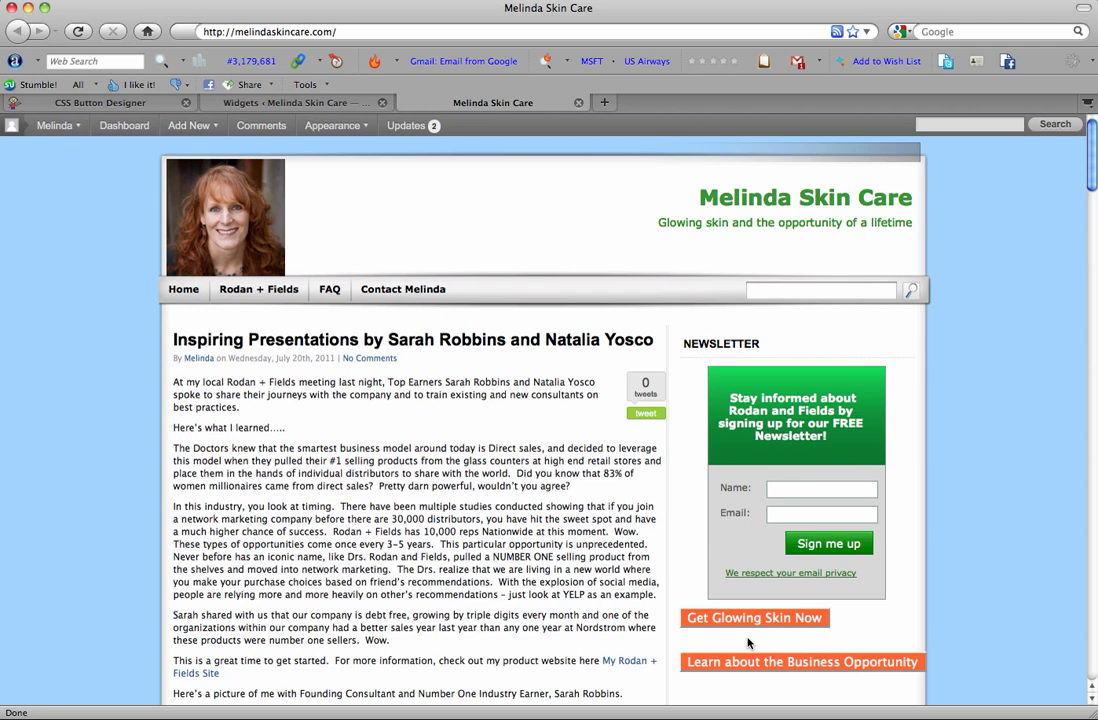
# Switch to the CSS Button Designer page and set the button text to "Get Glowing Skin Now".
pyautogui.click(97, 104)
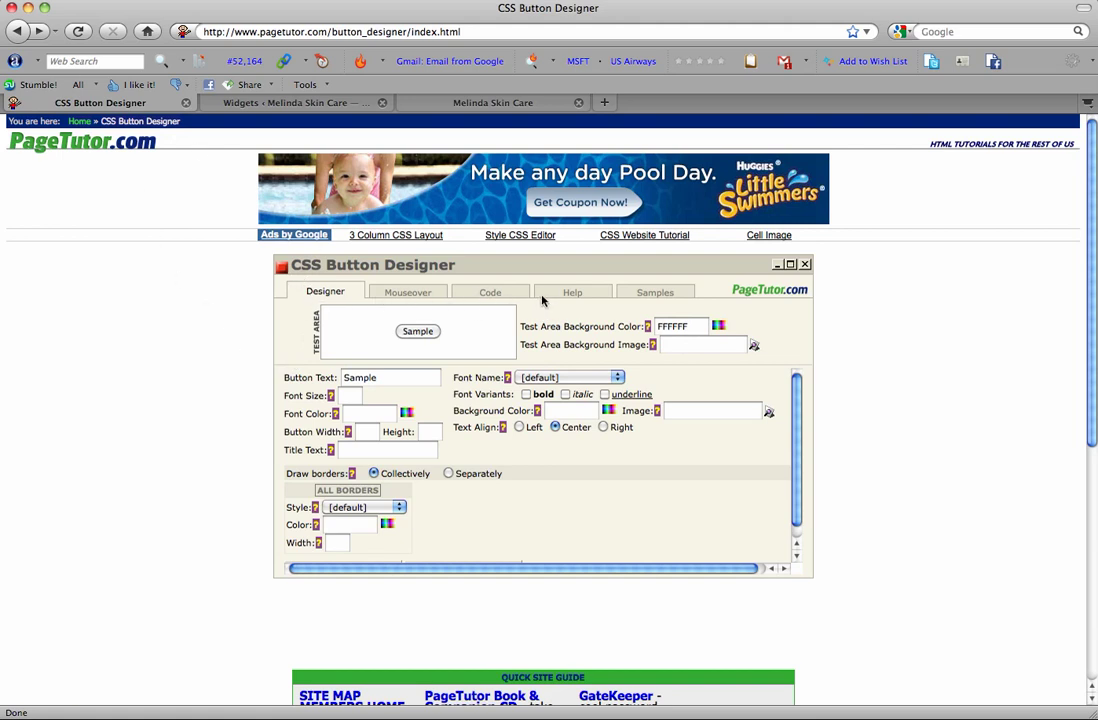
pyautogui.doubleClick(367, 379)
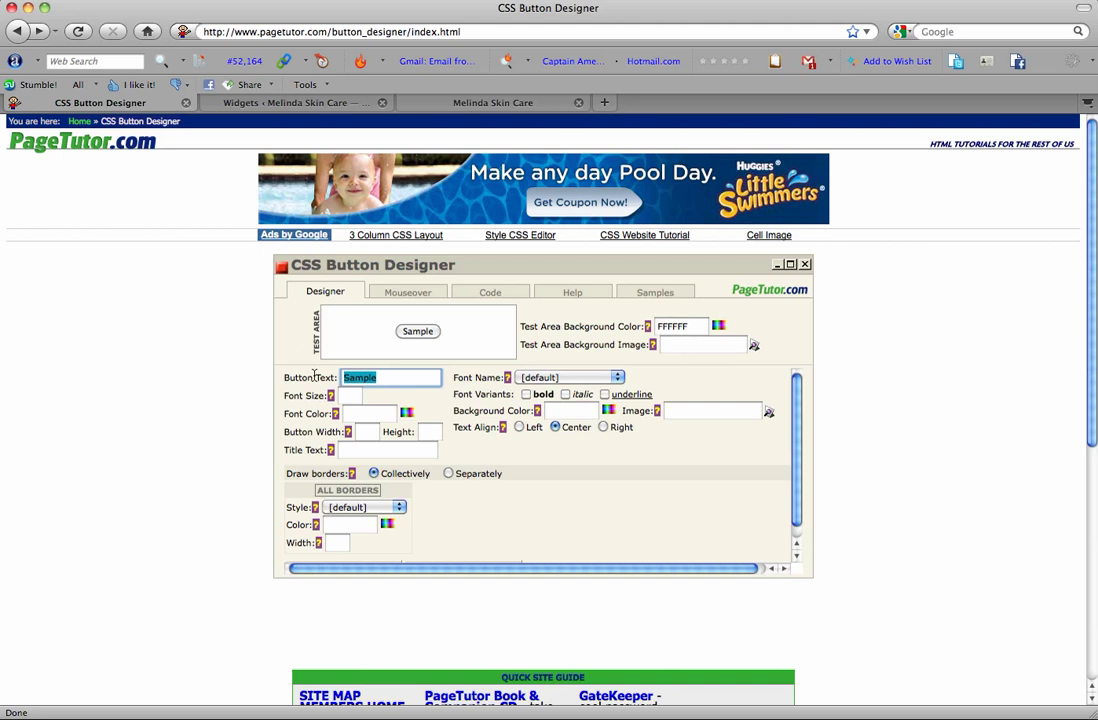
pyautogui.write('For G')
pyautogui.write('lowoing')
pyautogui.press('BackSpace')
pyautogui.press('BackSpace')
pyautogui.press('BackSpace')
pyautogui.press('Delete')
pyautogui.press('Delete')
pyautogui.write('Get Glowing')
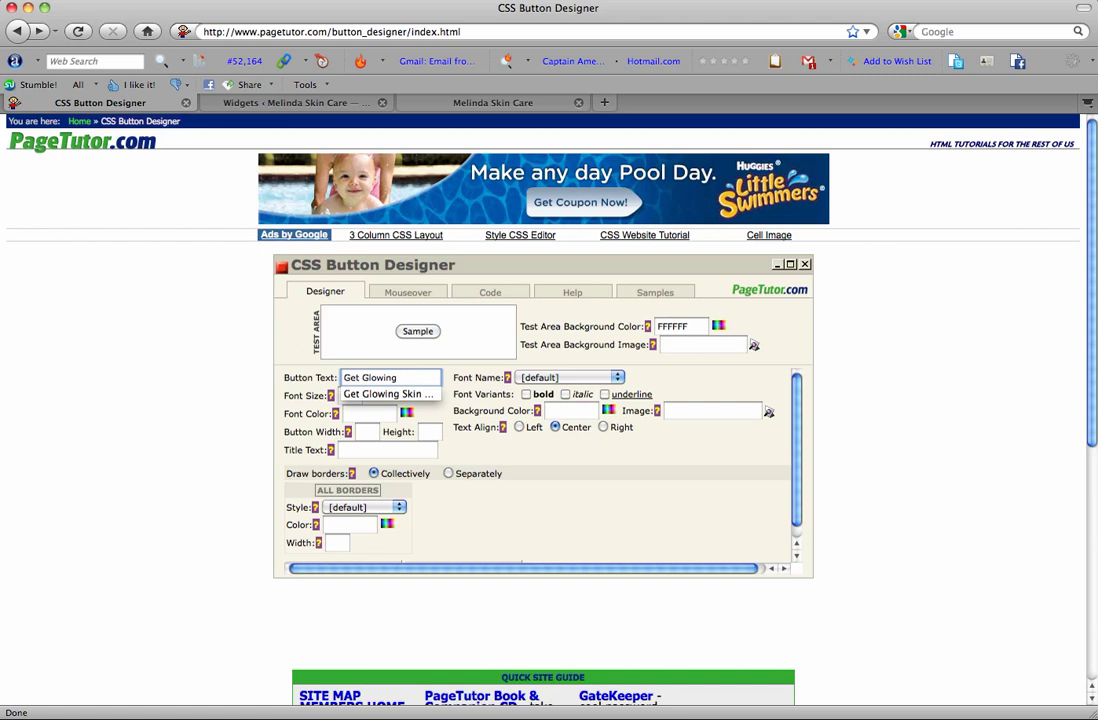
pyautogui.press('Down')
pyautogui.press('Return')
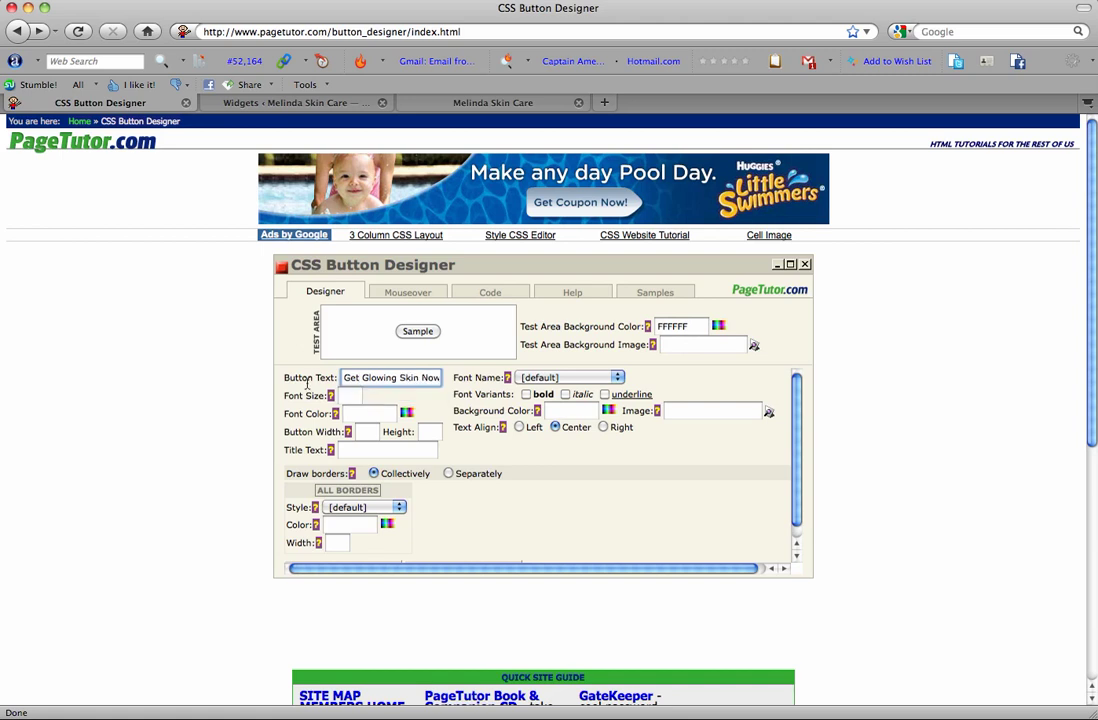
# Set the button's font size to 16.
pyautogui.click(353, 396)
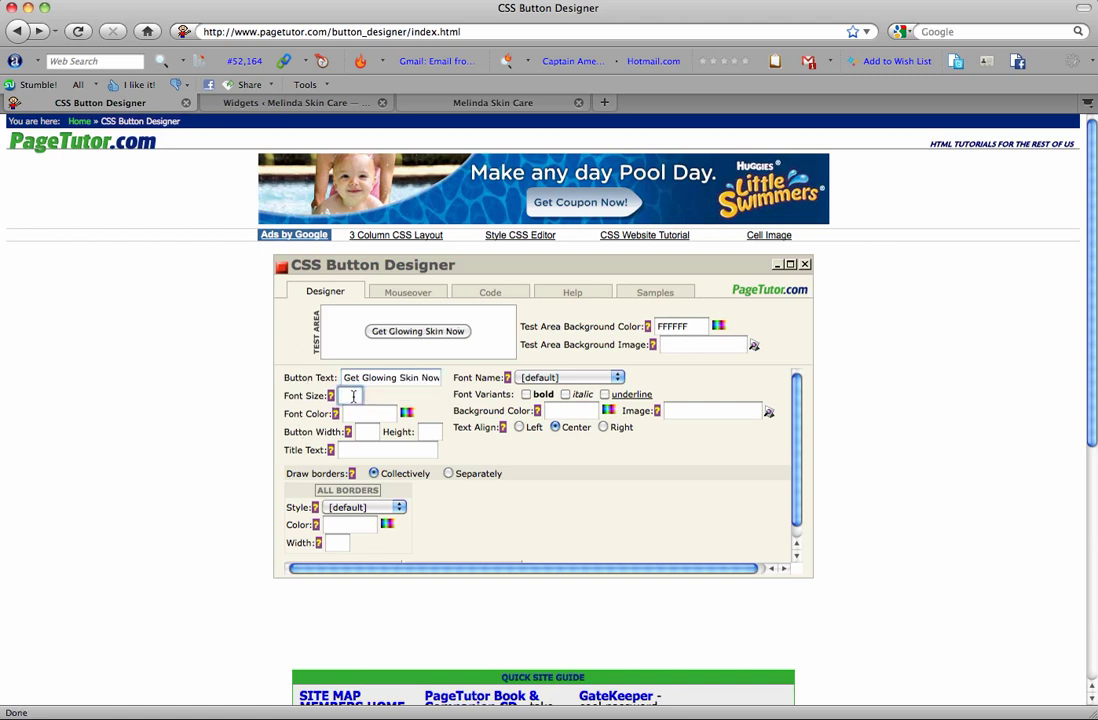
pyautogui.write('16')
pyautogui.click(367, 417)
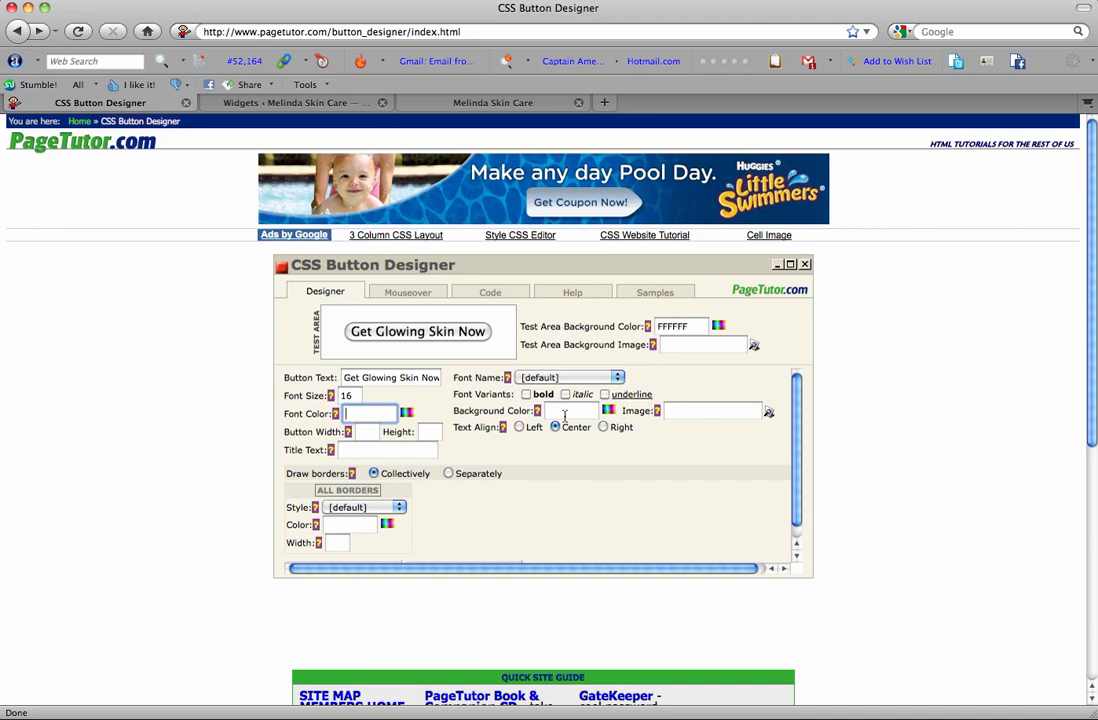
# Set the button's background color to orange FF6633 and its font color to white FFFFFF.
pyautogui.click(566, 413)
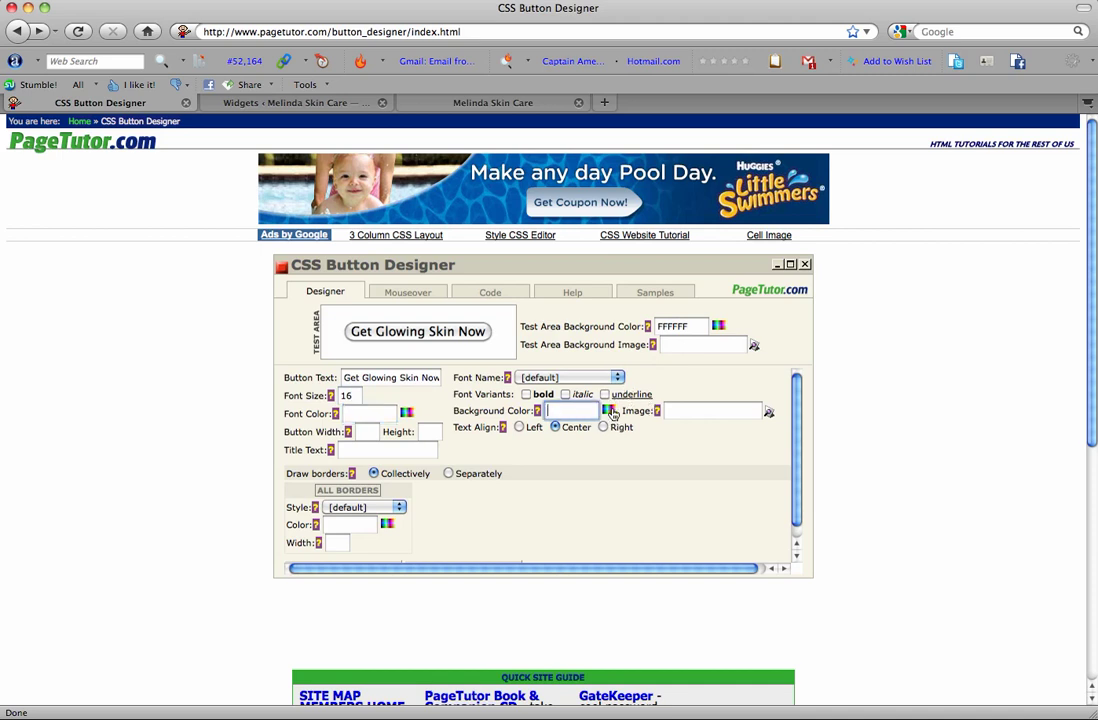
pyautogui.click(609, 411)
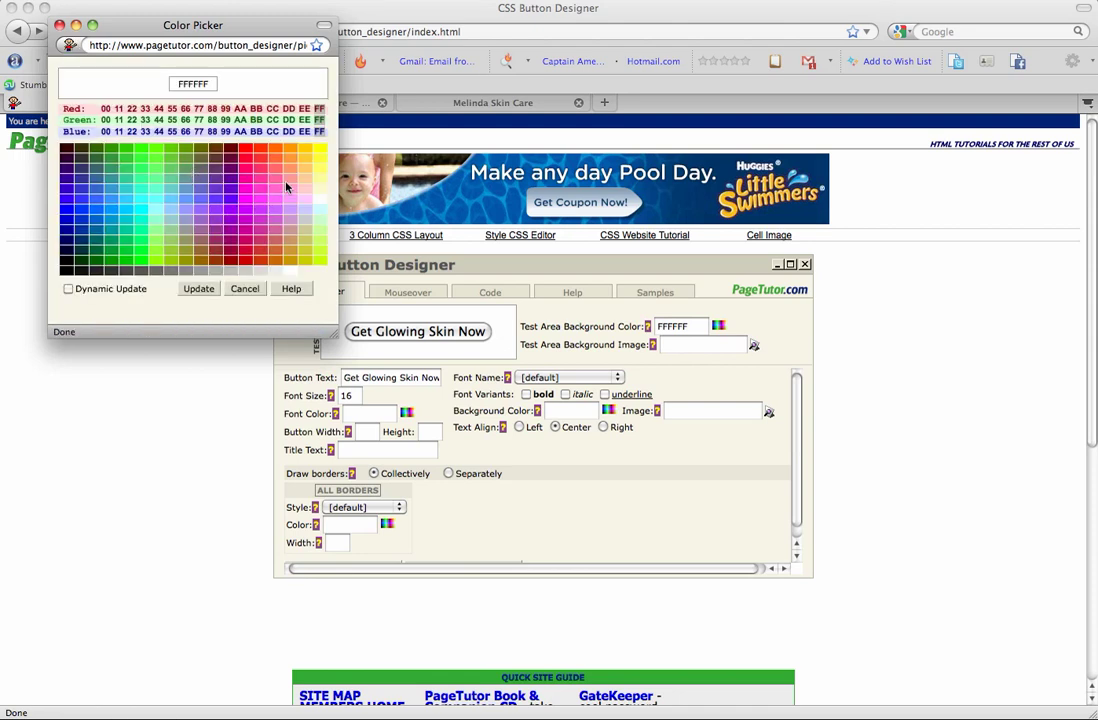
pyautogui.click(281, 168)
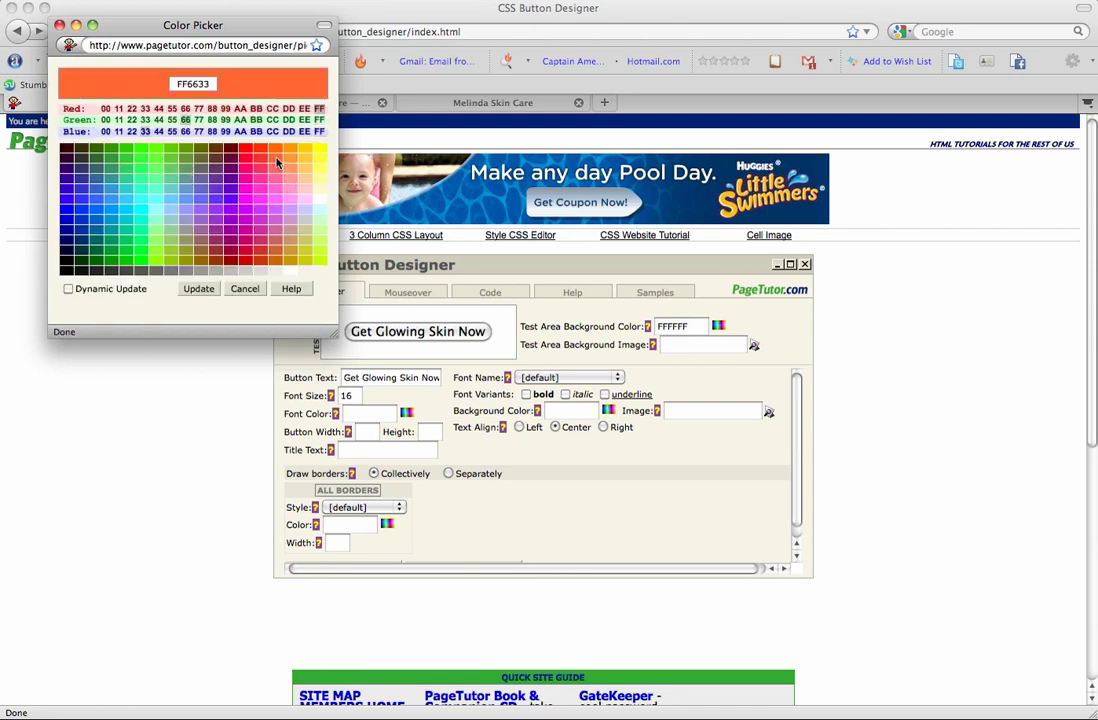
pyautogui.click(196, 290)
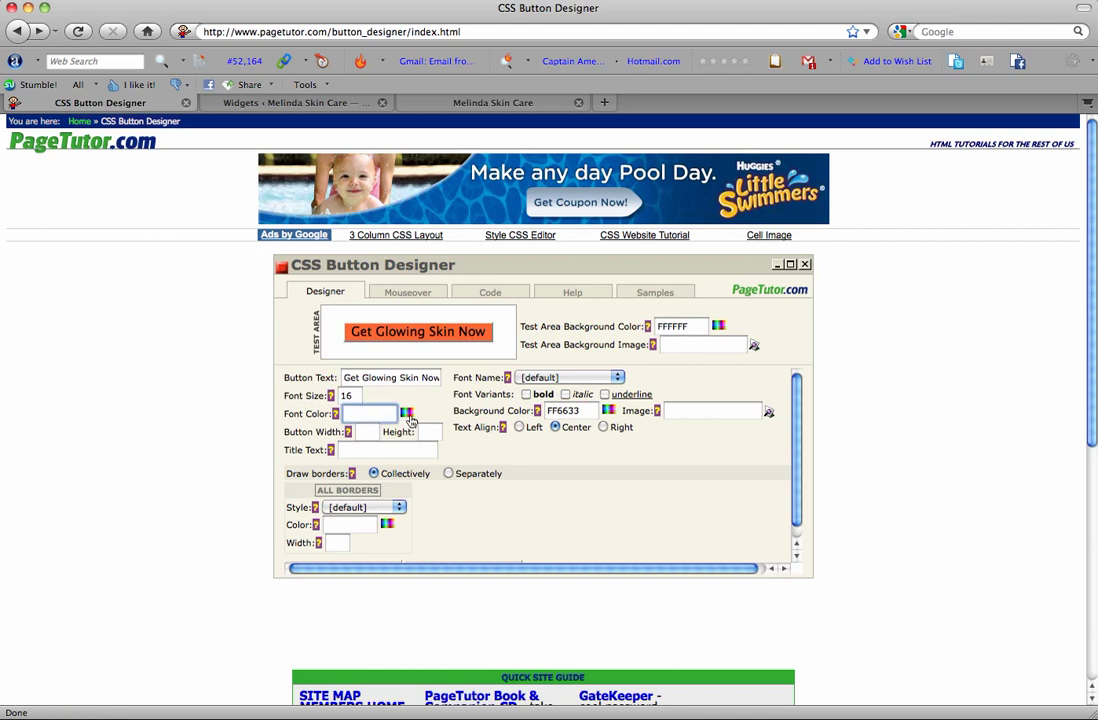
pyautogui.click(407, 414)
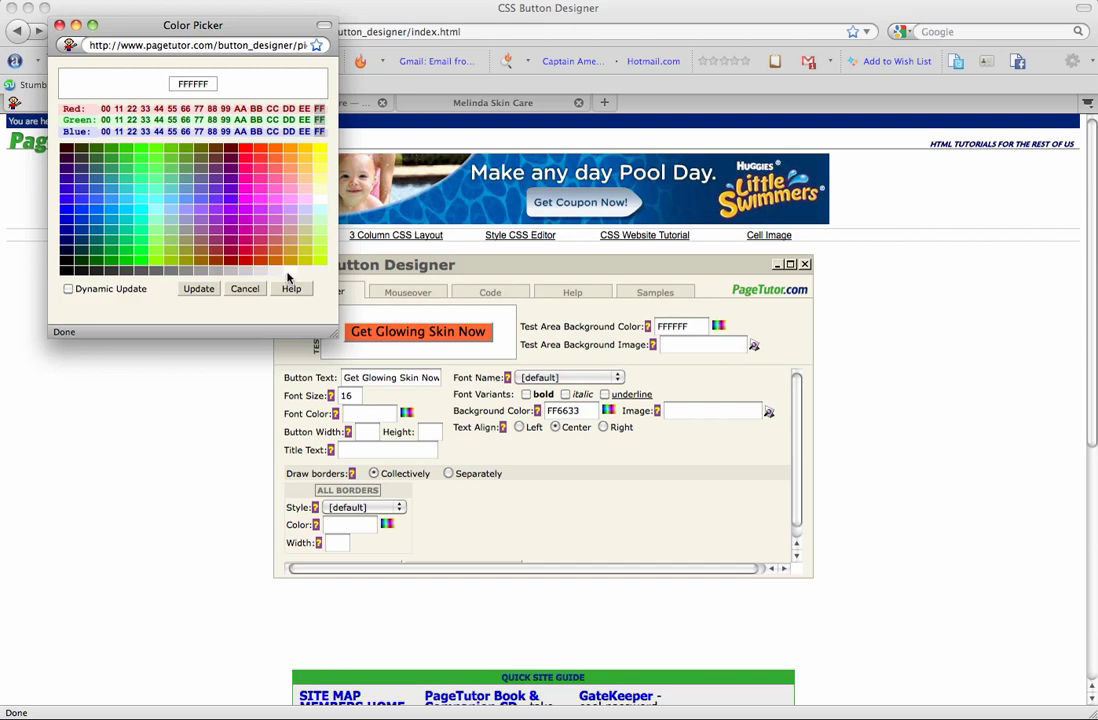
pyautogui.click(199, 289)
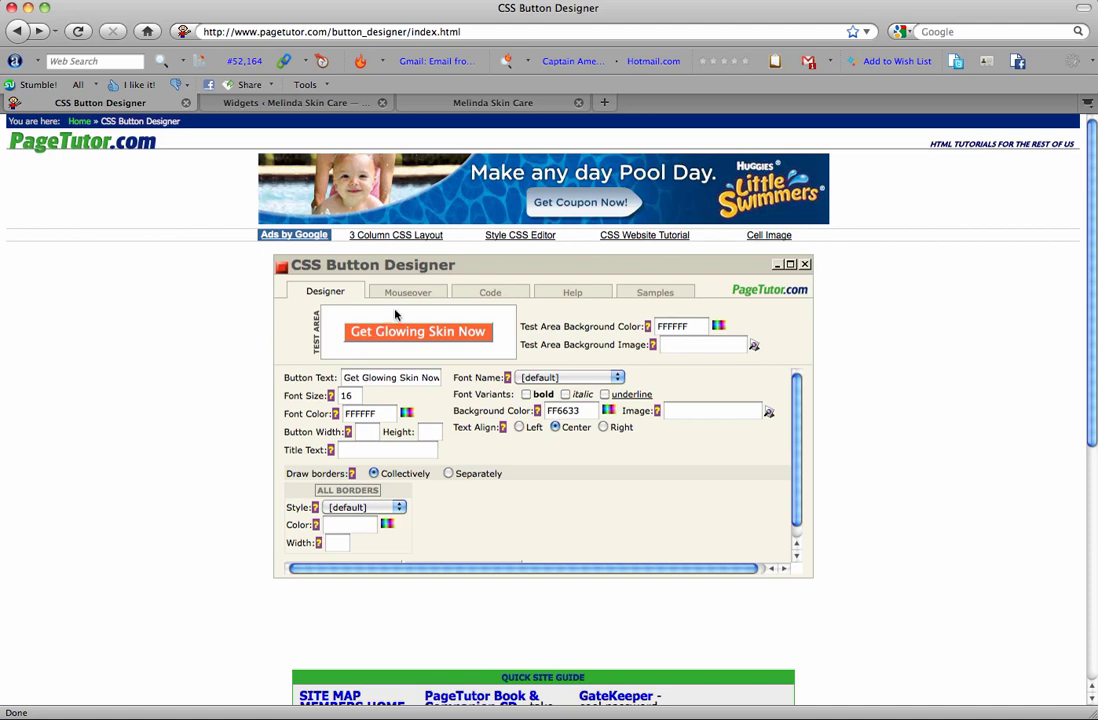
# Set the button's mouseover background color to green 33FF33.
pyautogui.click(419, 293)
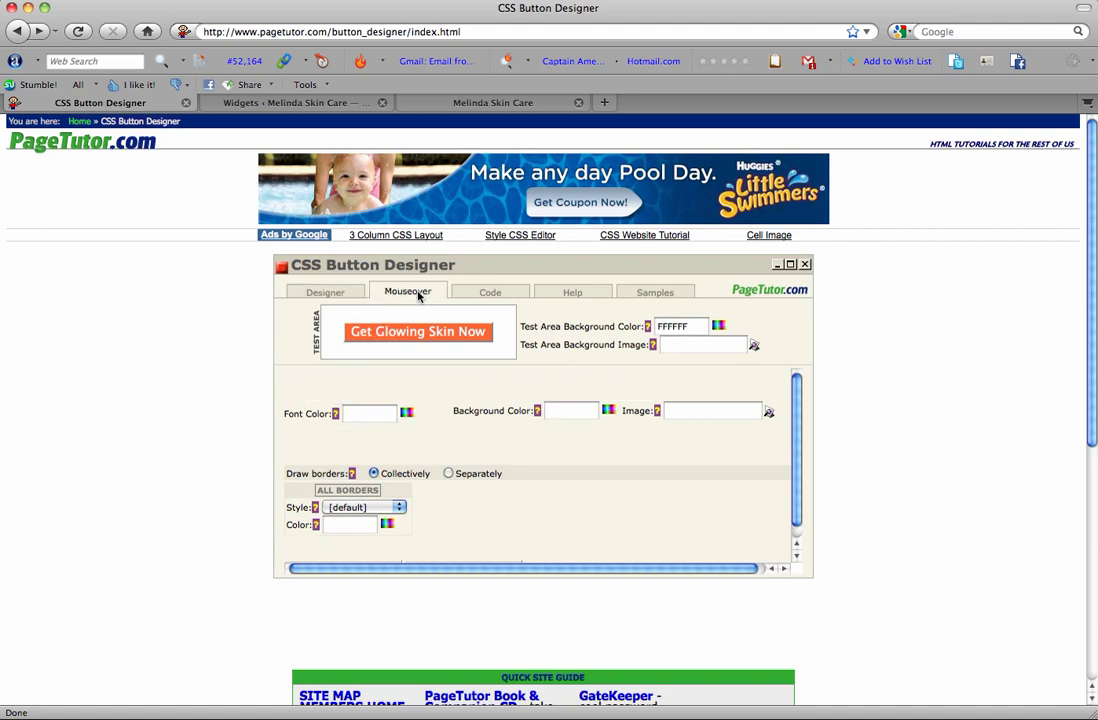
pyautogui.click(563, 412)
pyautogui.click(609, 412)
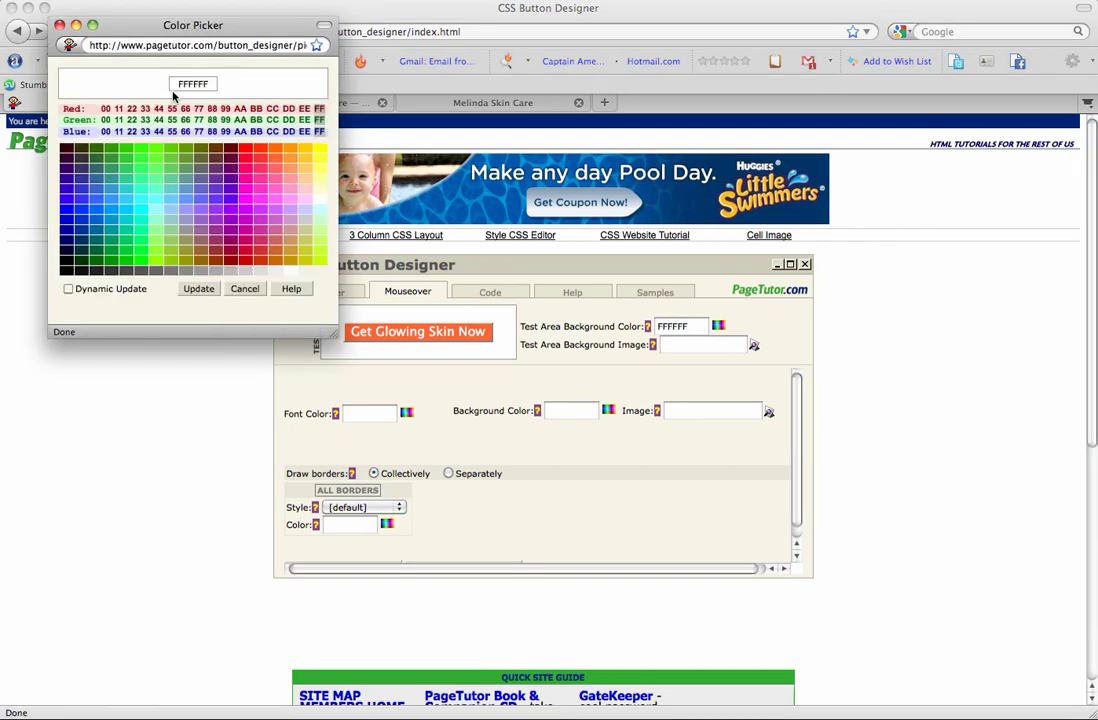
pyautogui.click(141, 163)
pyautogui.click(199, 288)
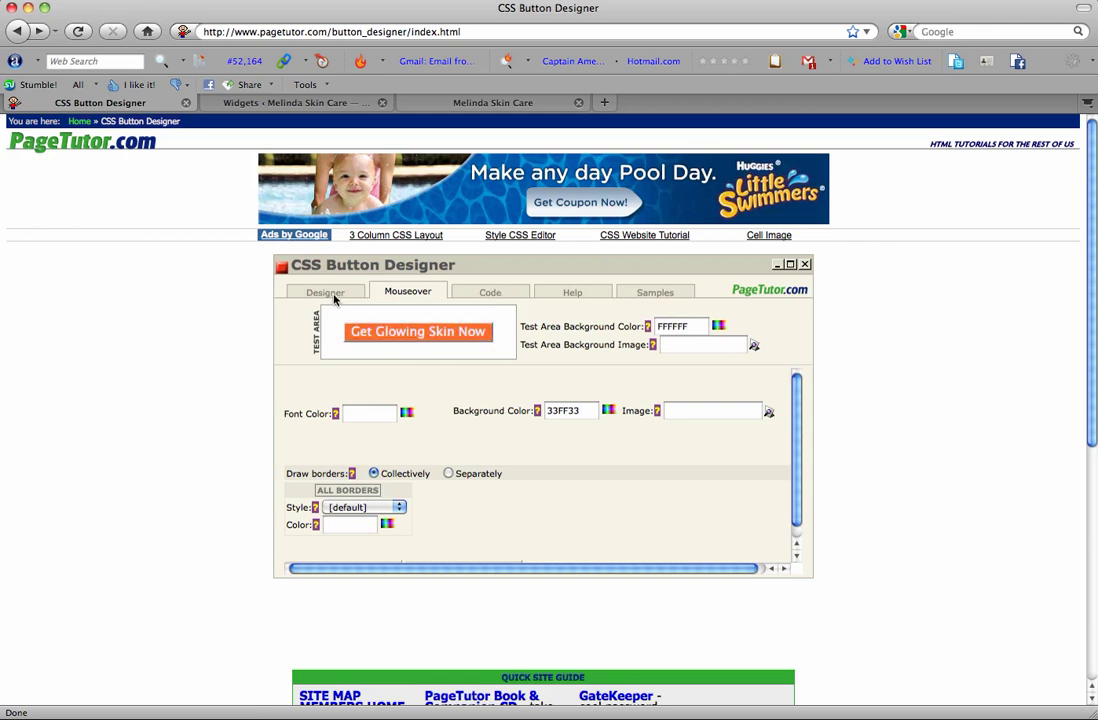
# Show the generated code and copy the entire head code, from the opening style tag to the closing script tag.
pyautogui.click(496, 293)
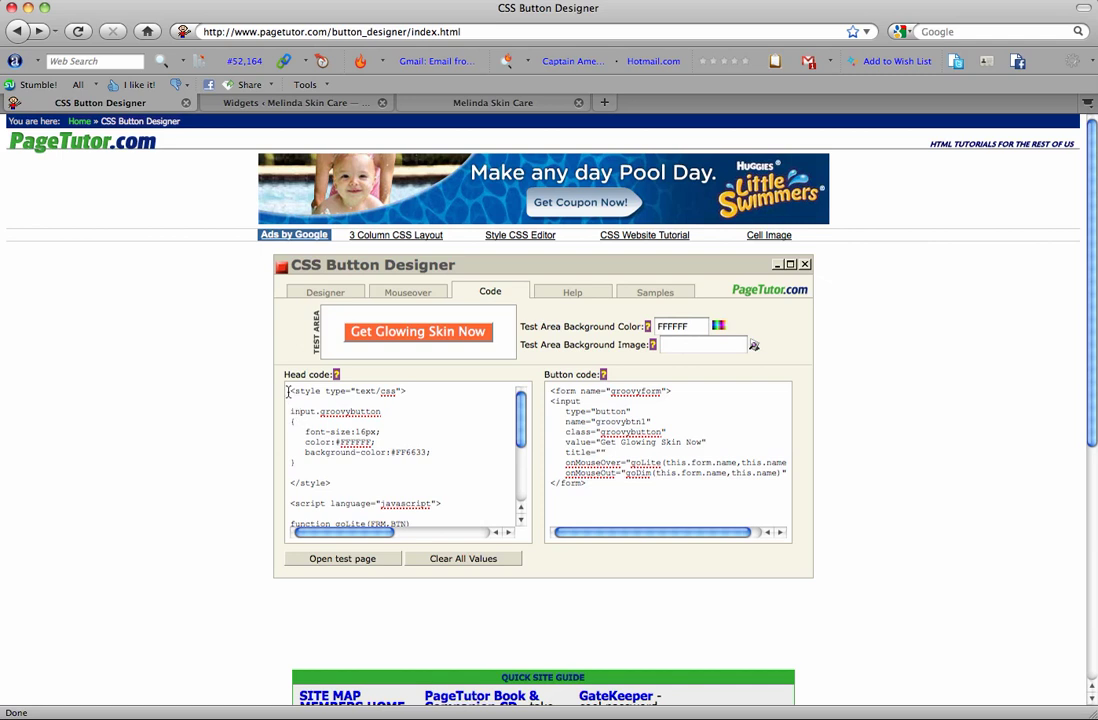
pyautogui.moveTo(287, 391); pyautogui.dragTo(523, 533)
pyautogui.scroll(-3, 521, 510)
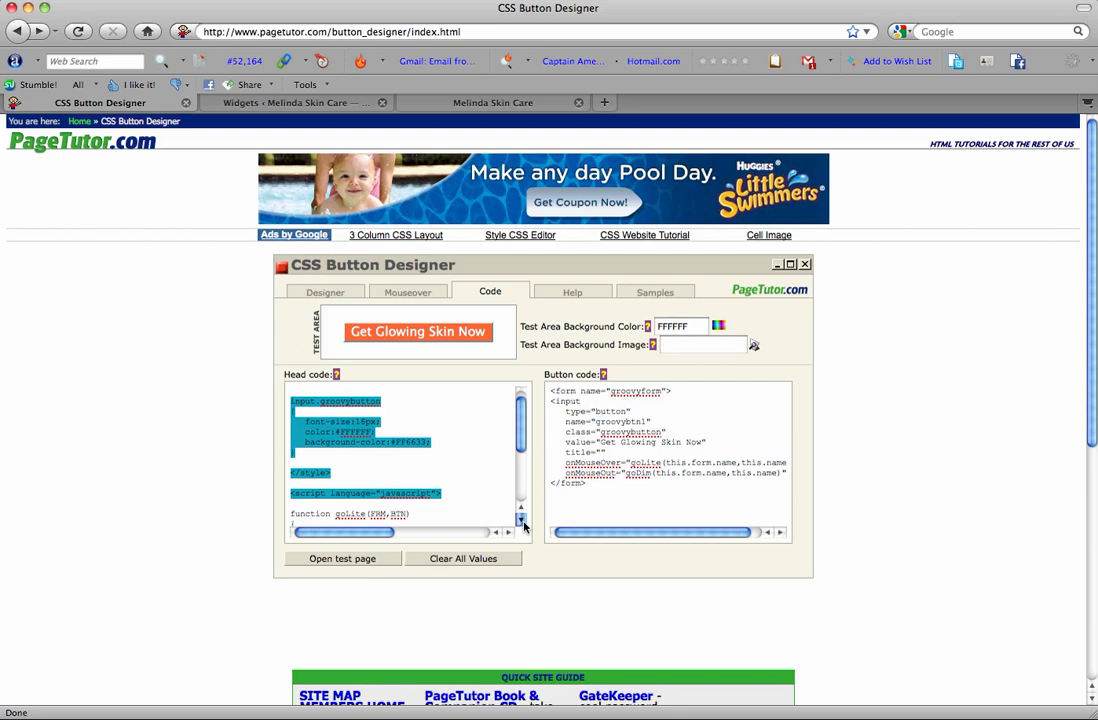
pyautogui.scroll(3, 520, 470)
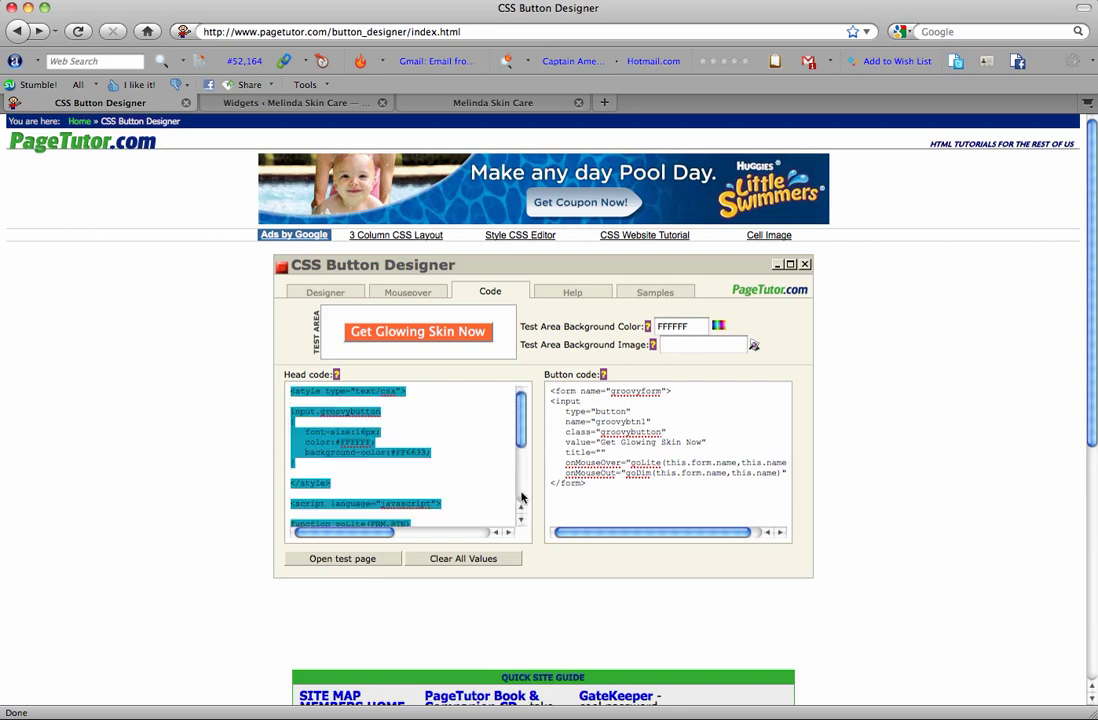
pyautogui.scroll(-3, 520, 497)
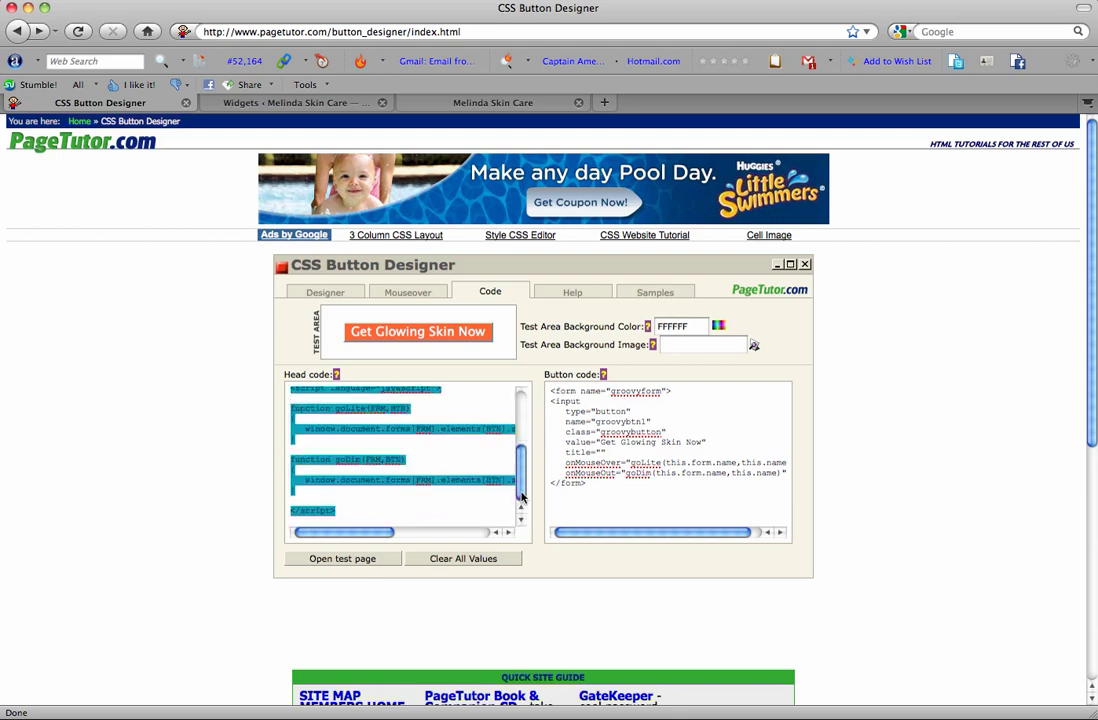
pyautogui.rightClick(366, 414)
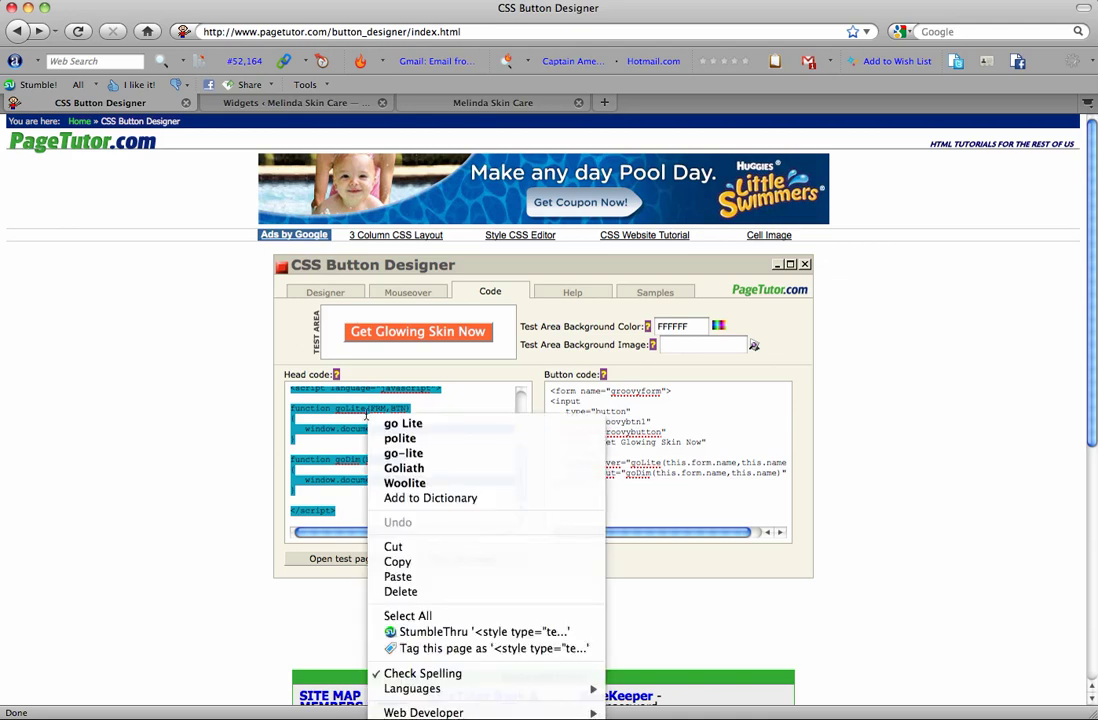
pyautogui.click(392, 561)
# Open the Socrates theme's Header template (header.php) in the WordPress theme editor and examine the groovybutton style and script code near its end.
pyautogui.click(323, 106)
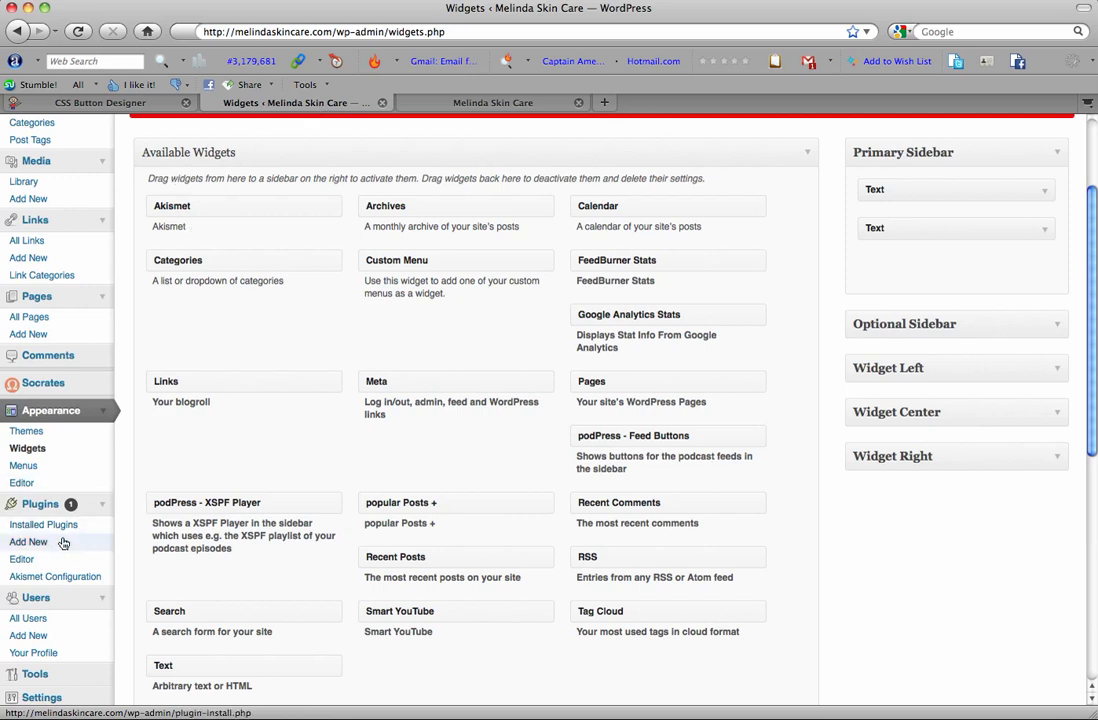
pyautogui.click(22, 484)
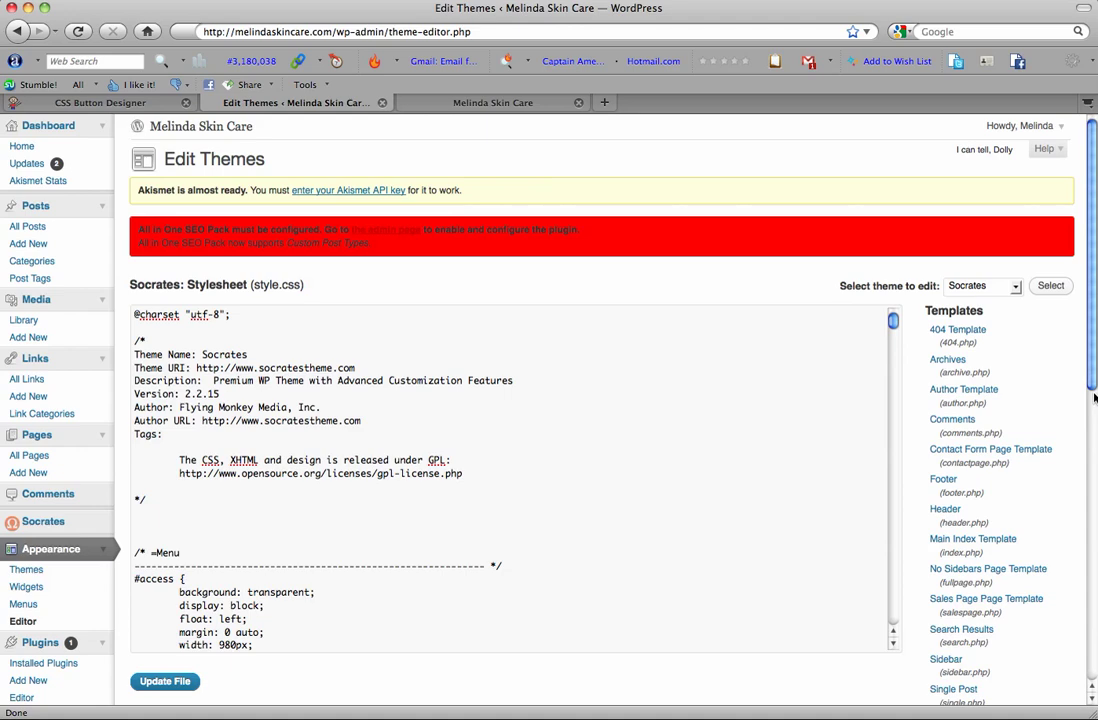
pyautogui.scroll(-3, 965, 492)
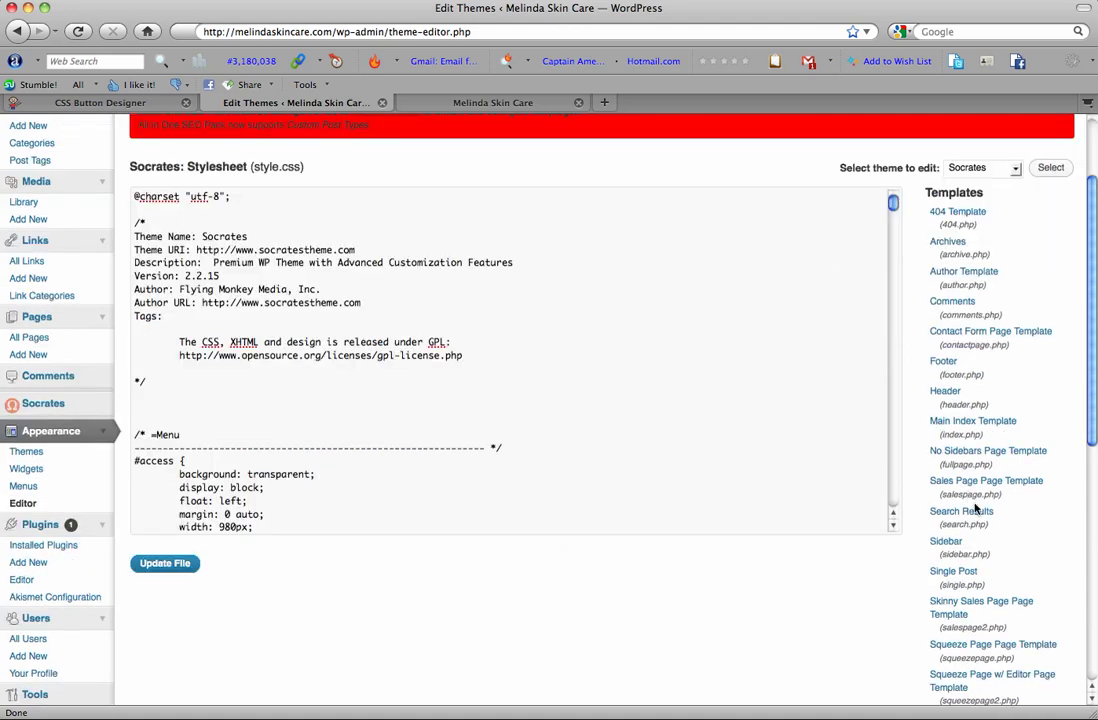
pyautogui.click(950, 396)
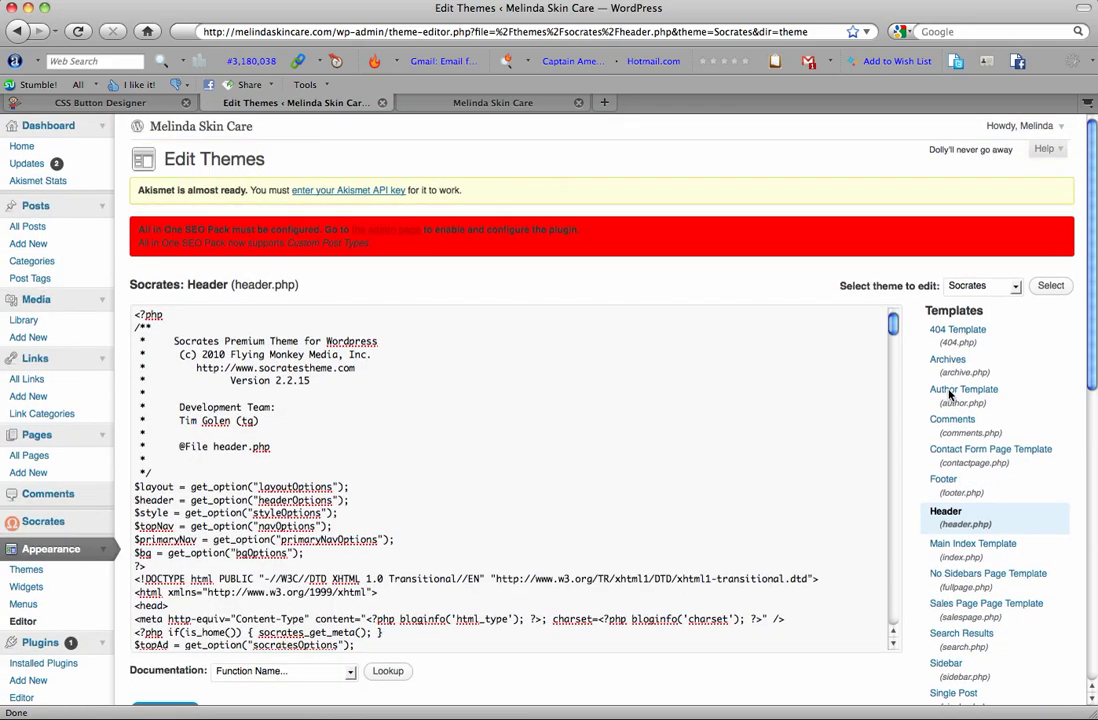
pyautogui.moveTo(893, 322); pyautogui.dragTo(893, 613)
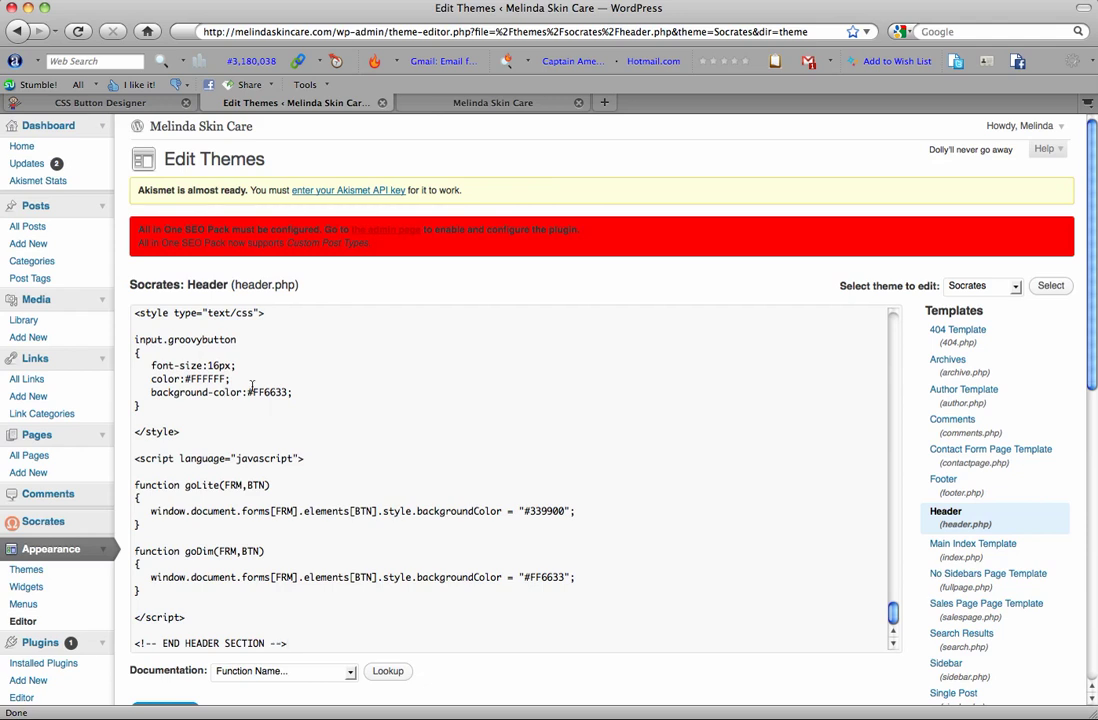
pyautogui.scroll(1, 222, 340)
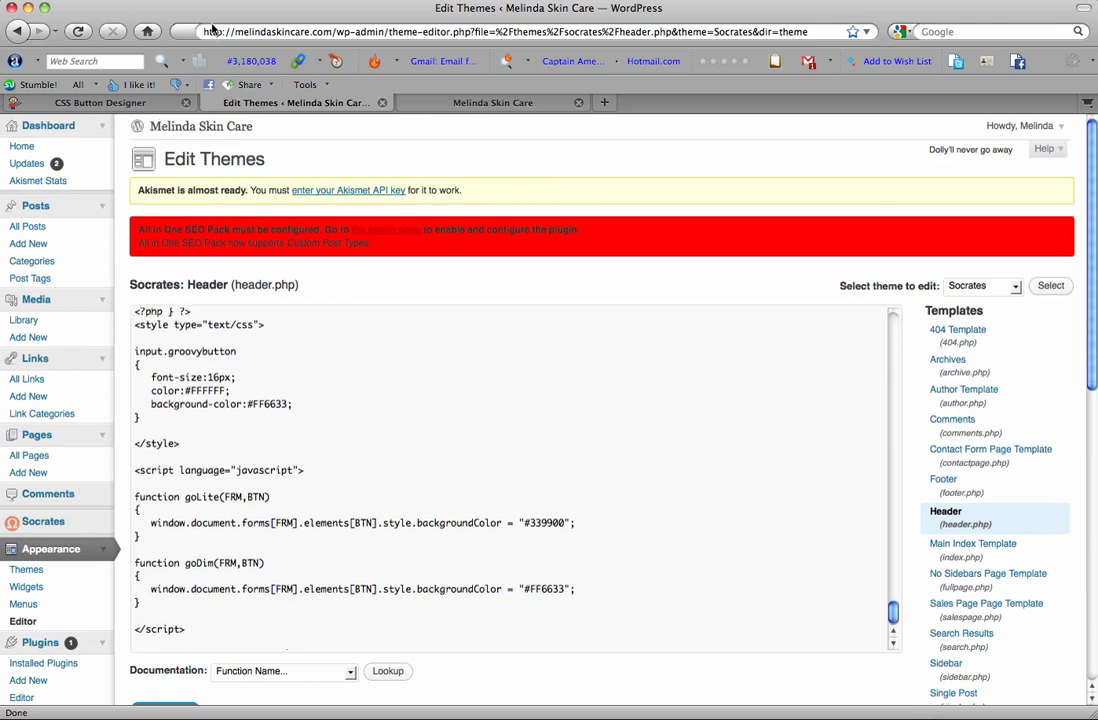
# Return to the CSS Button Designer and copy the entire button code, including its form tags.
pyautogui.click(114, 101)
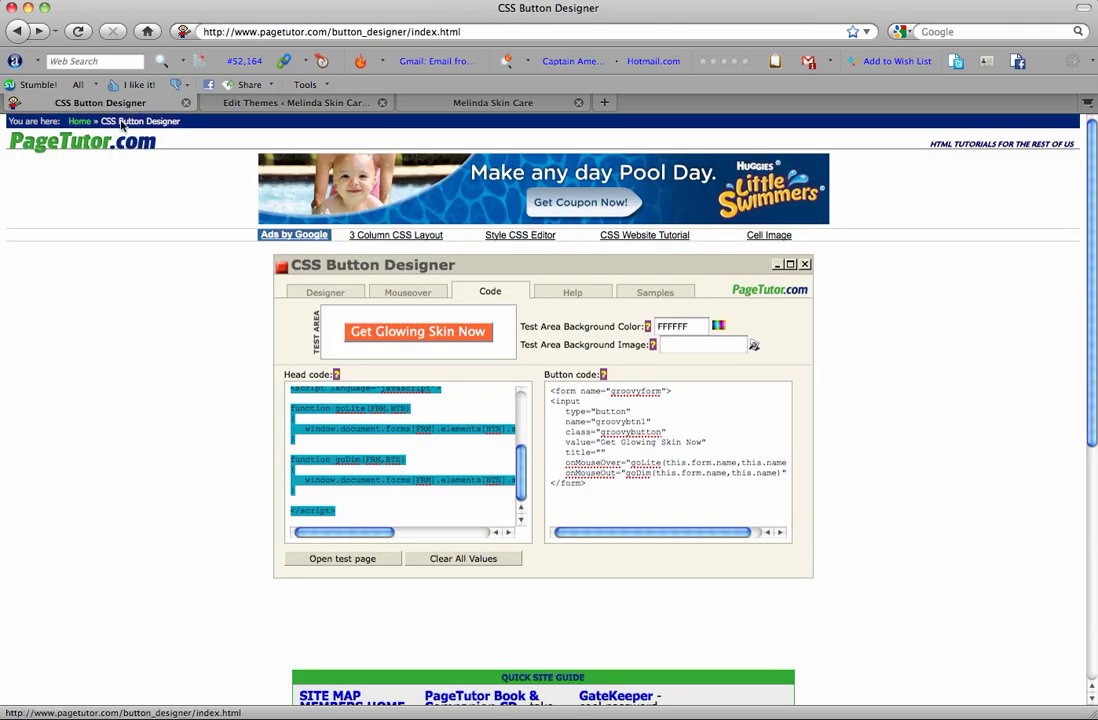
pyautogui.moveTo(549, 391); pyautogui.dragTo(715, 494)
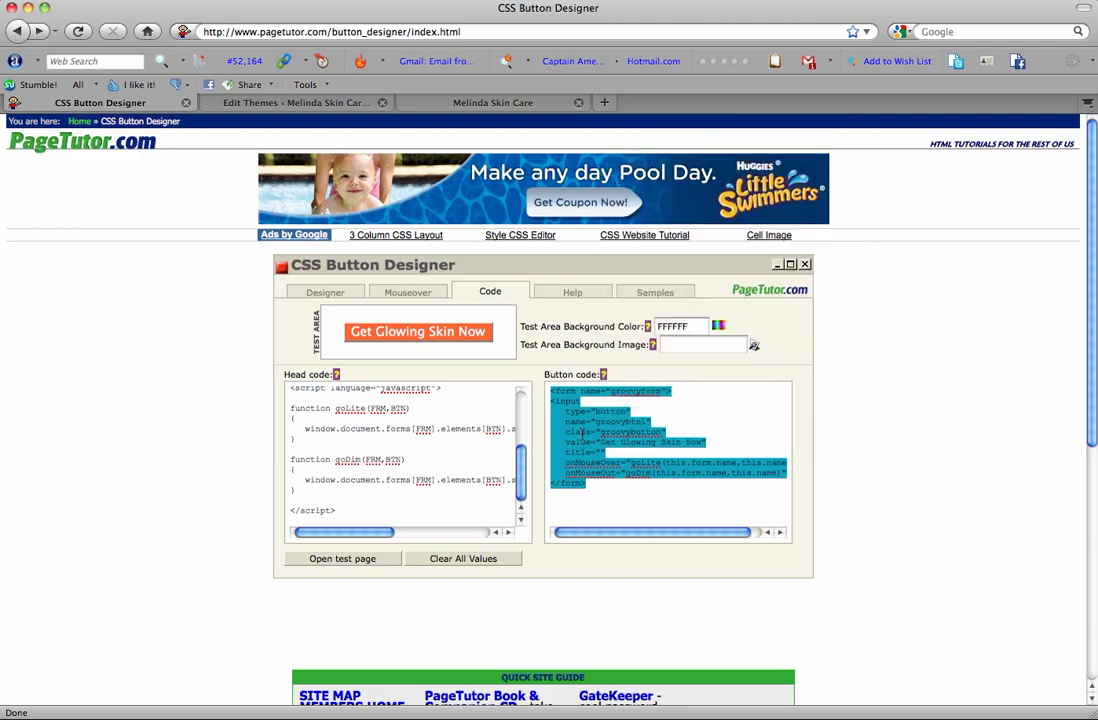
pyautogui.rightClick(582, 432)
pyautogui.click(666, 270)
# Switch back to the WordPress admin and open the Widgets page.
pyautogui.click(313, 106)
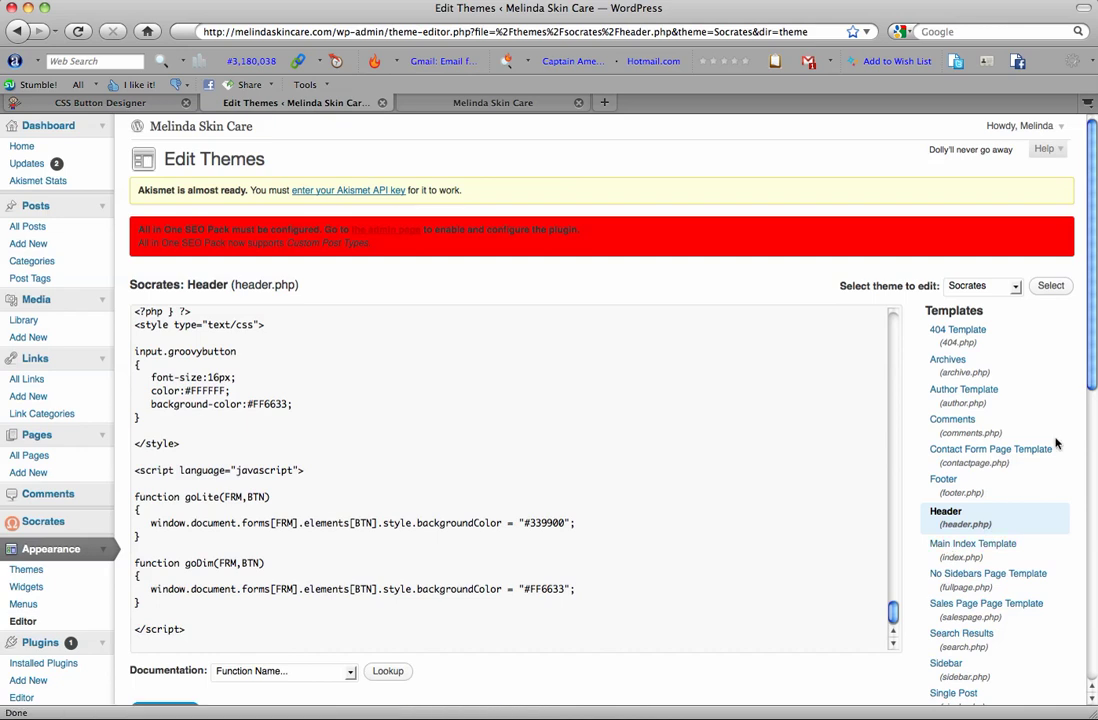
pyautogui.click(42, 591)
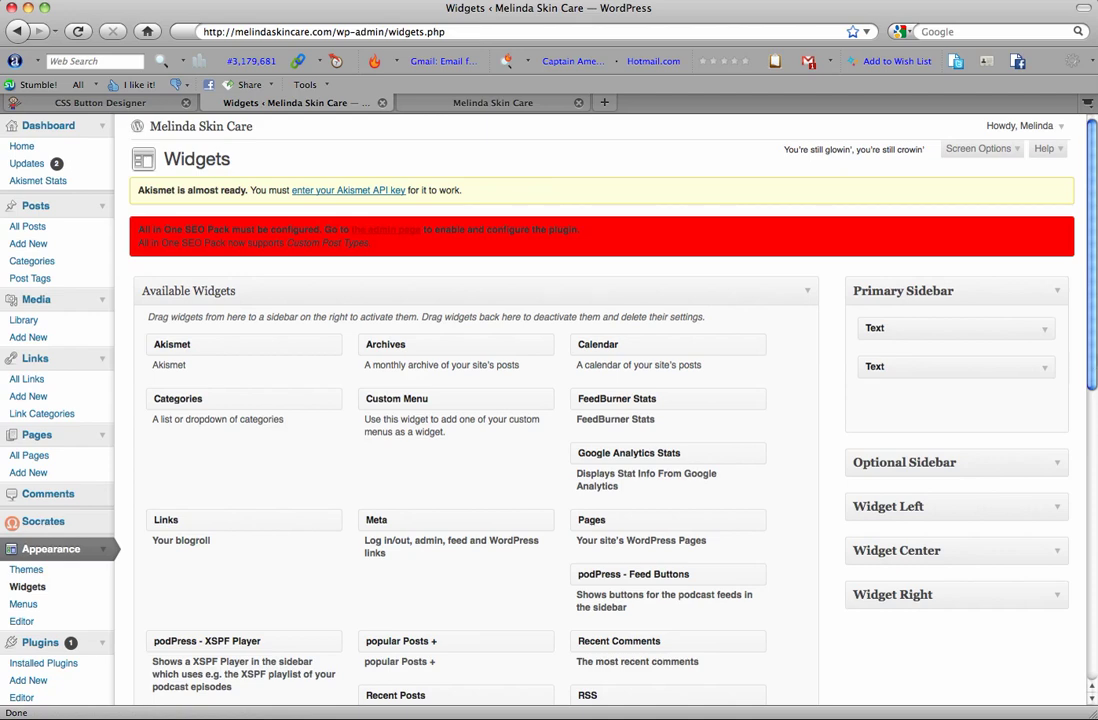
pyautogui.moveTo(1092, 360); pyautogui.dragTo(1092, 453)
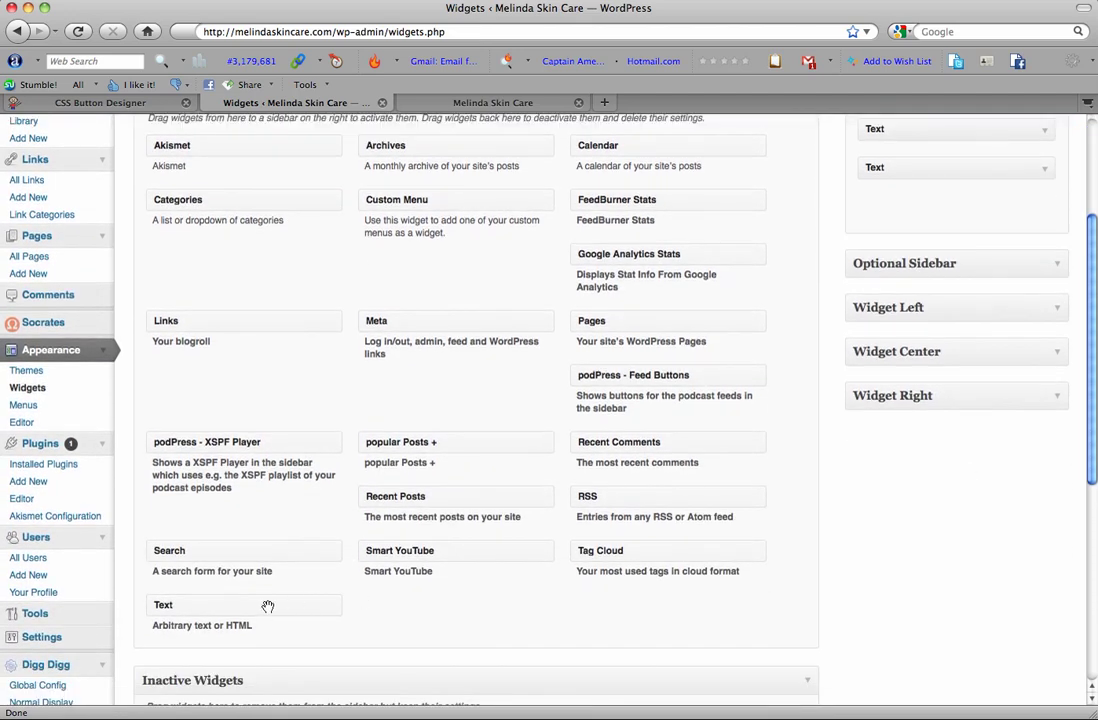
pyautogui.moveTo(267, 609); pyautogui.dragTo(975, 465)
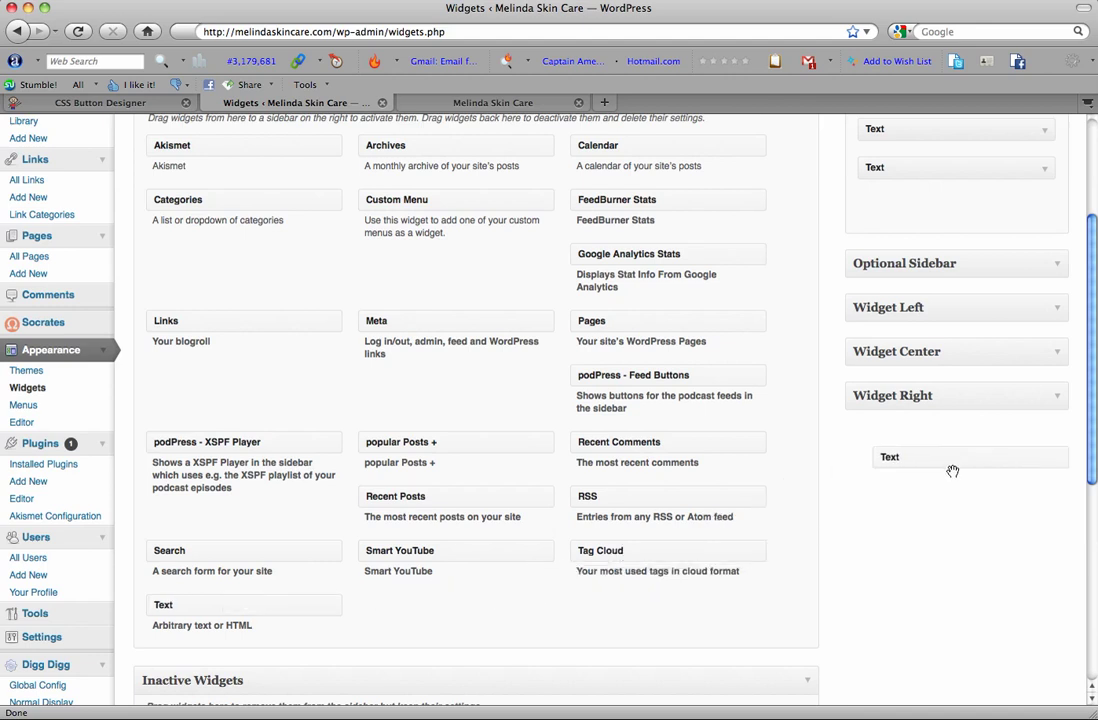
pyautogui.moveTo(906, 493); pyautogui.dragTo(921, 531)
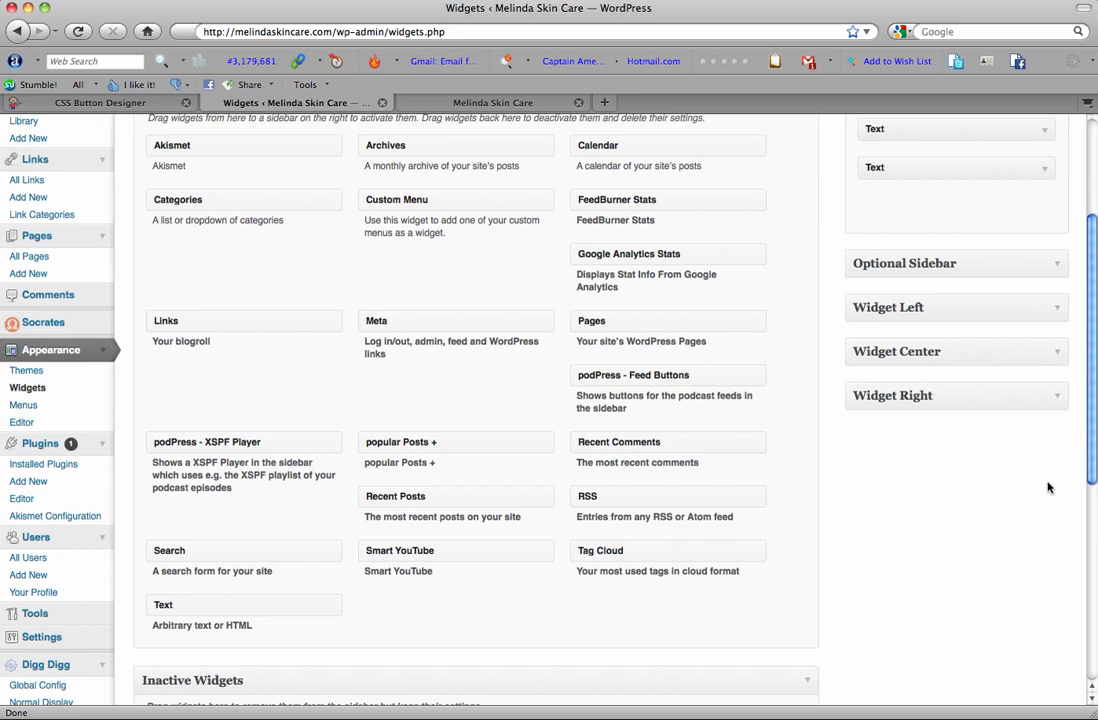
# Expand the second Text widget in the Primary Sidebar to examine its button form code.
pyautogui.moveTo(1092, 465); pyautogui.dragTo(1030, 368)
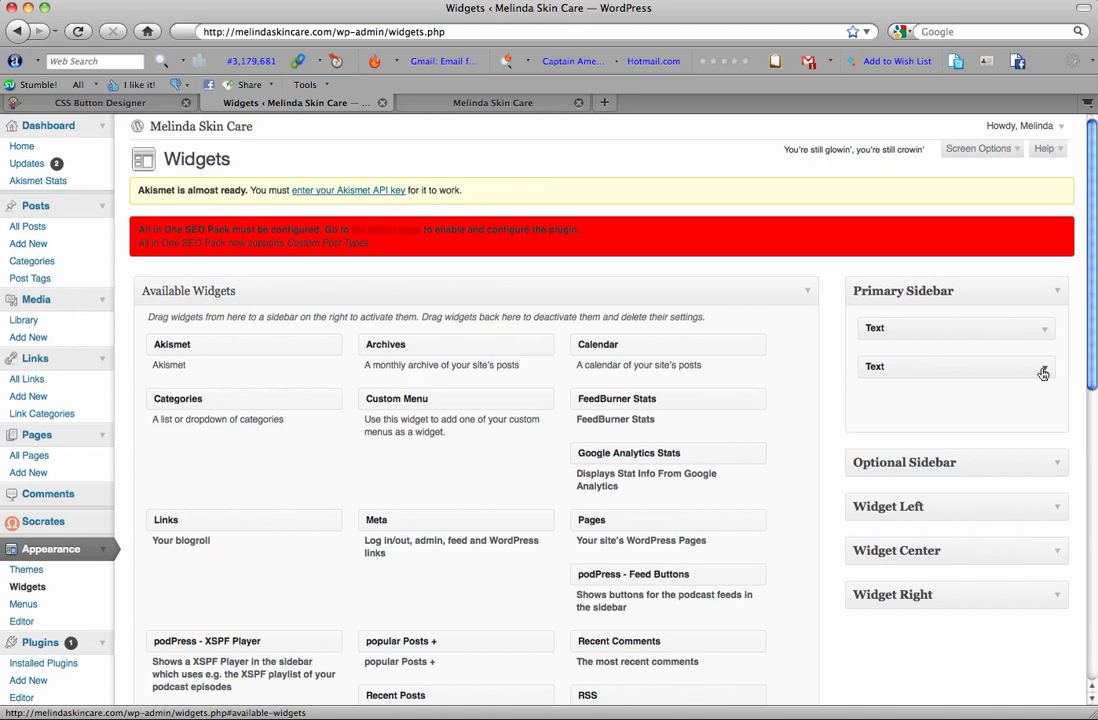
pyautogui.click(1043, 367)
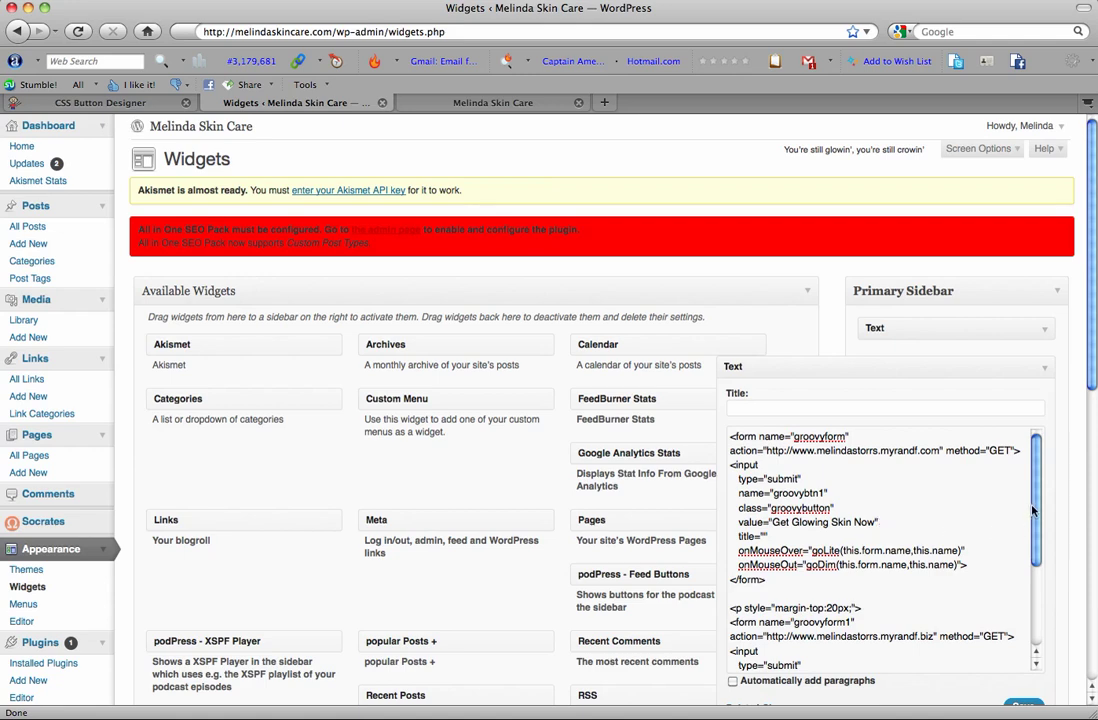
# Review the text widget's form code, and test the Get Glowing Skin Now button in the live site's sidebar.
pyautogui.moveTo(1036, 492)
pyautogui.mouseDown()
pyautogui.moveTo(1038, 582)
pyautogui.moveTo(1042, 481)
pyautogui.mouseUp()
pyautogui.click(763, 451)
pyautogui.click(483, 106)
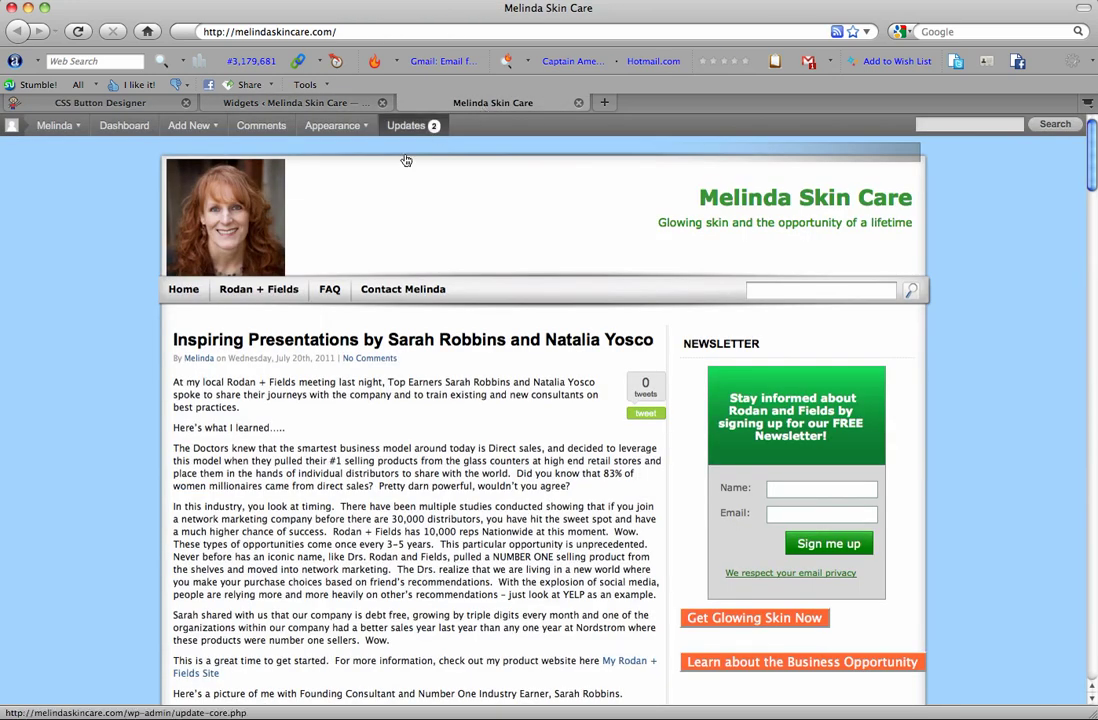
pyautogui.click(725, 620)
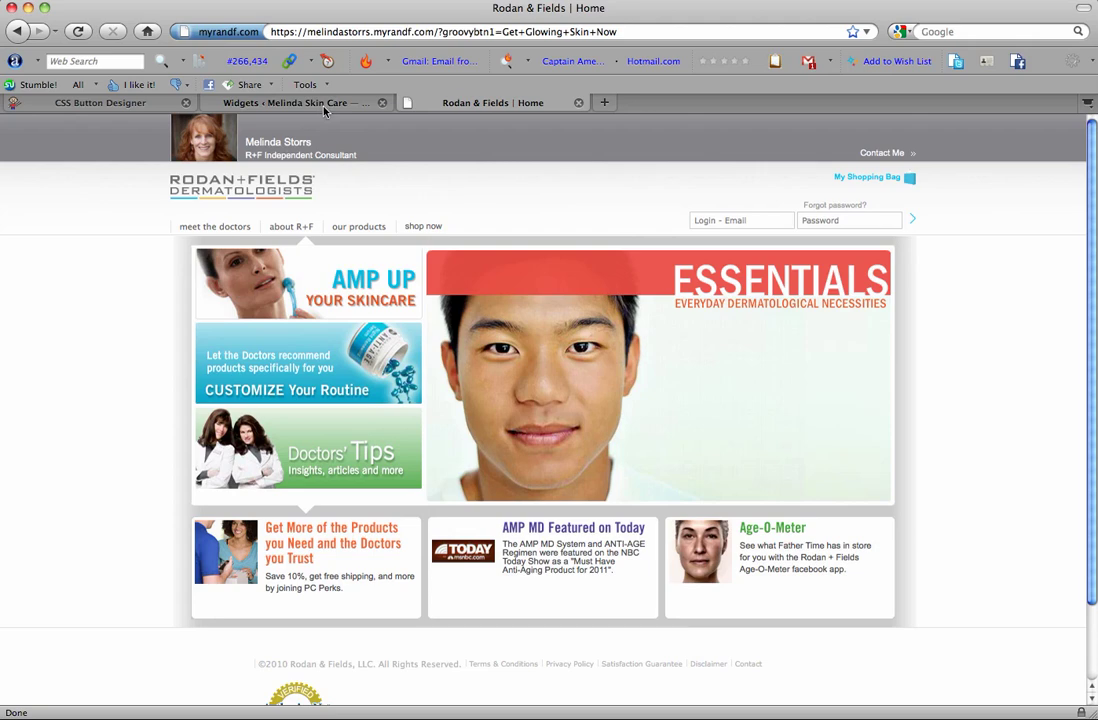
# Compare the text widget's form code with the opened Rodan & Fields page, and return to the CSS Button Designer.
pyautogui.click(325, 104)
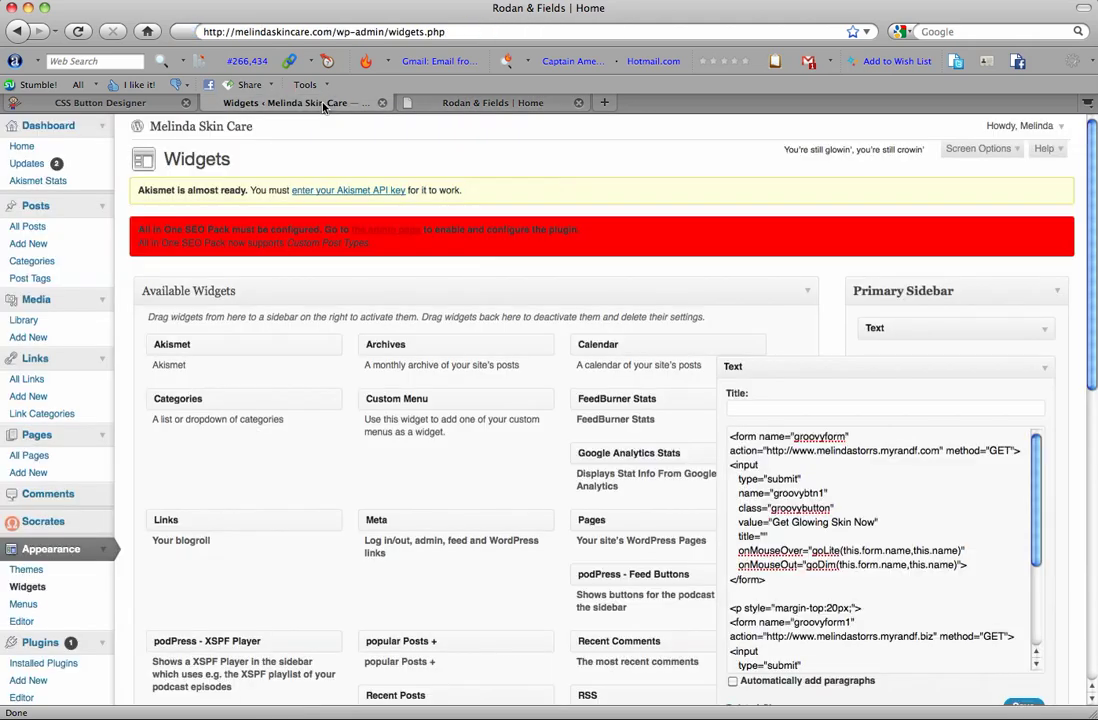
pyautogui.click(462, 105)
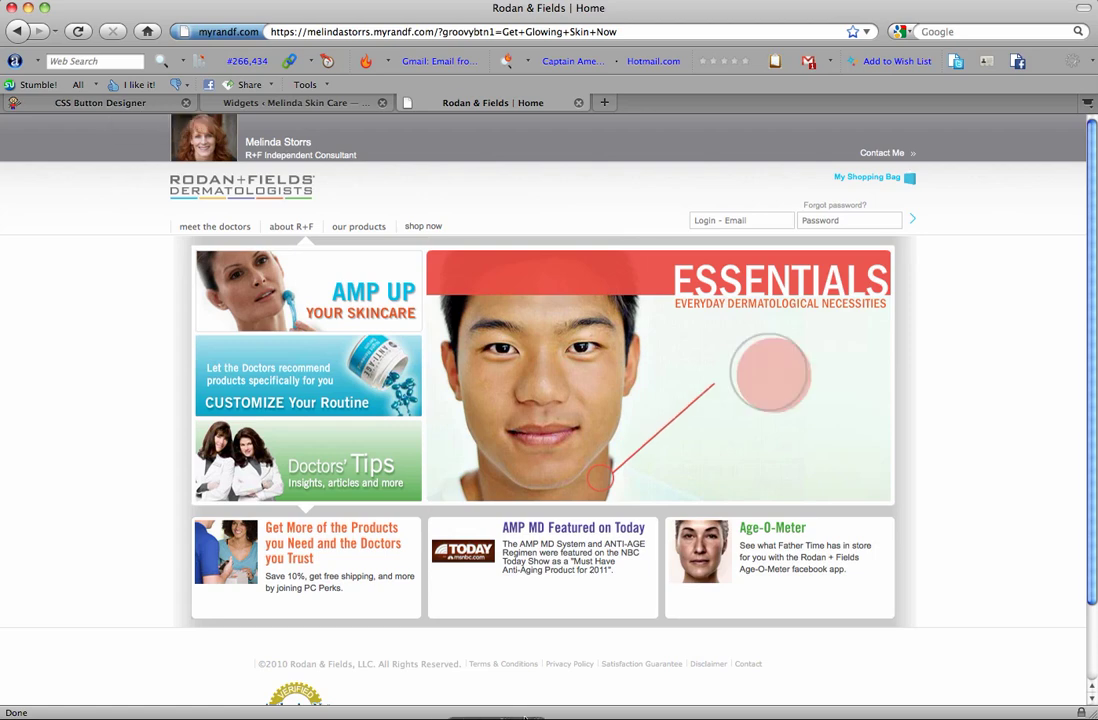
pyautogui.click(140, 104)
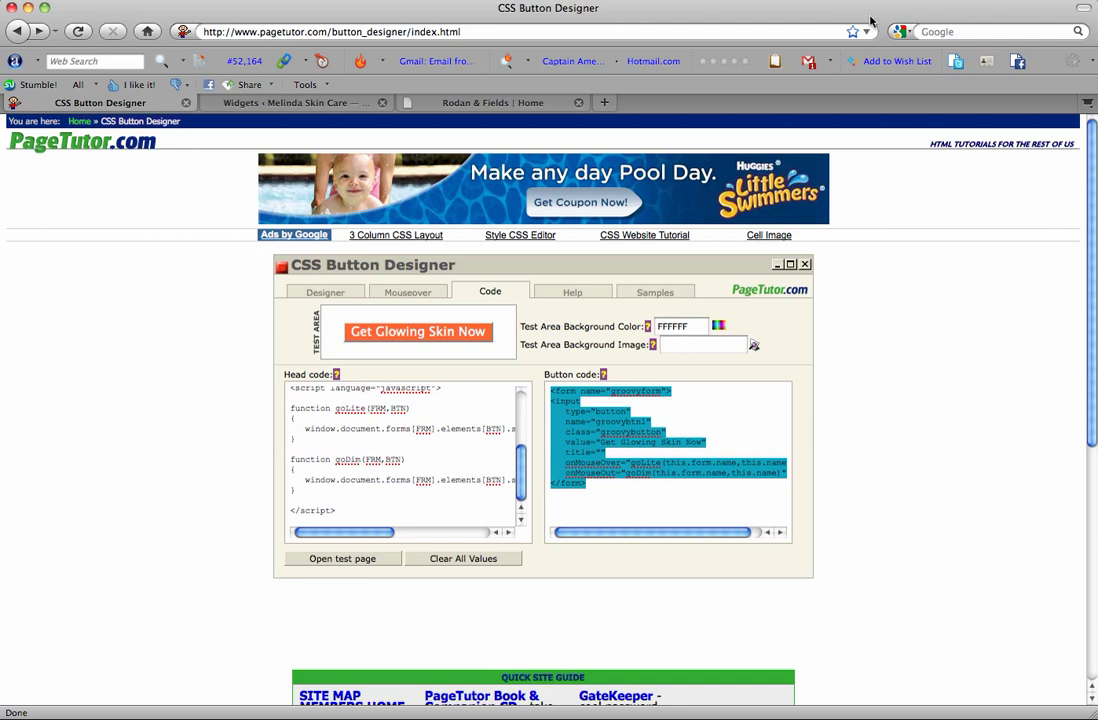
pyautogui.click(905, 0)
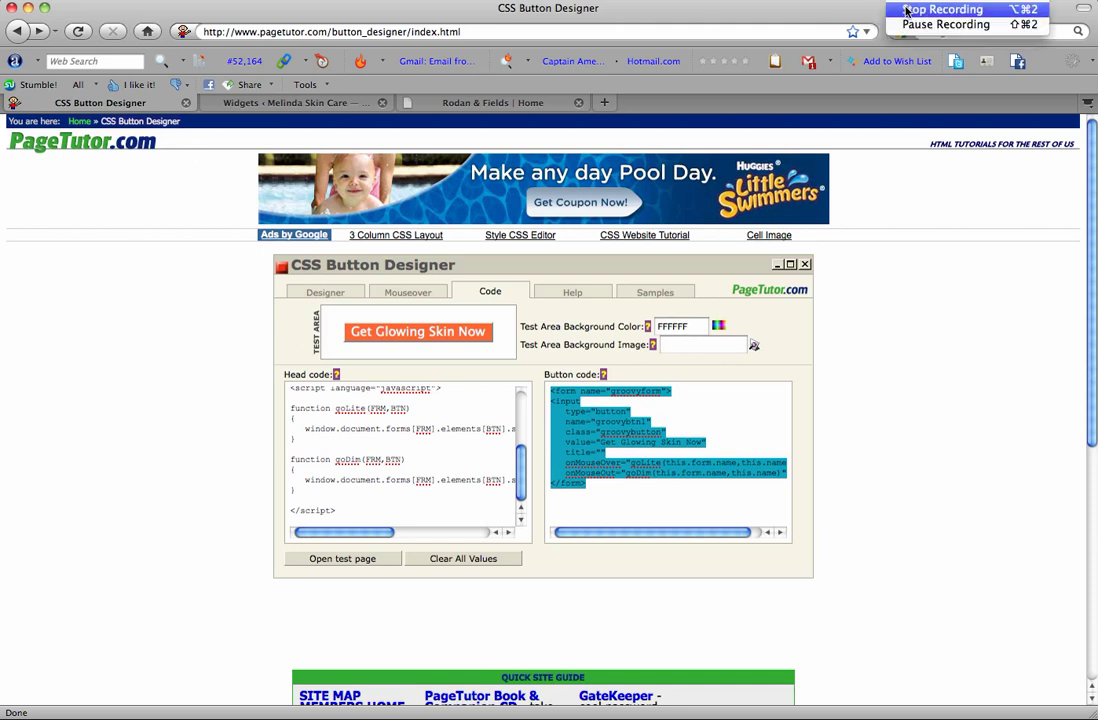